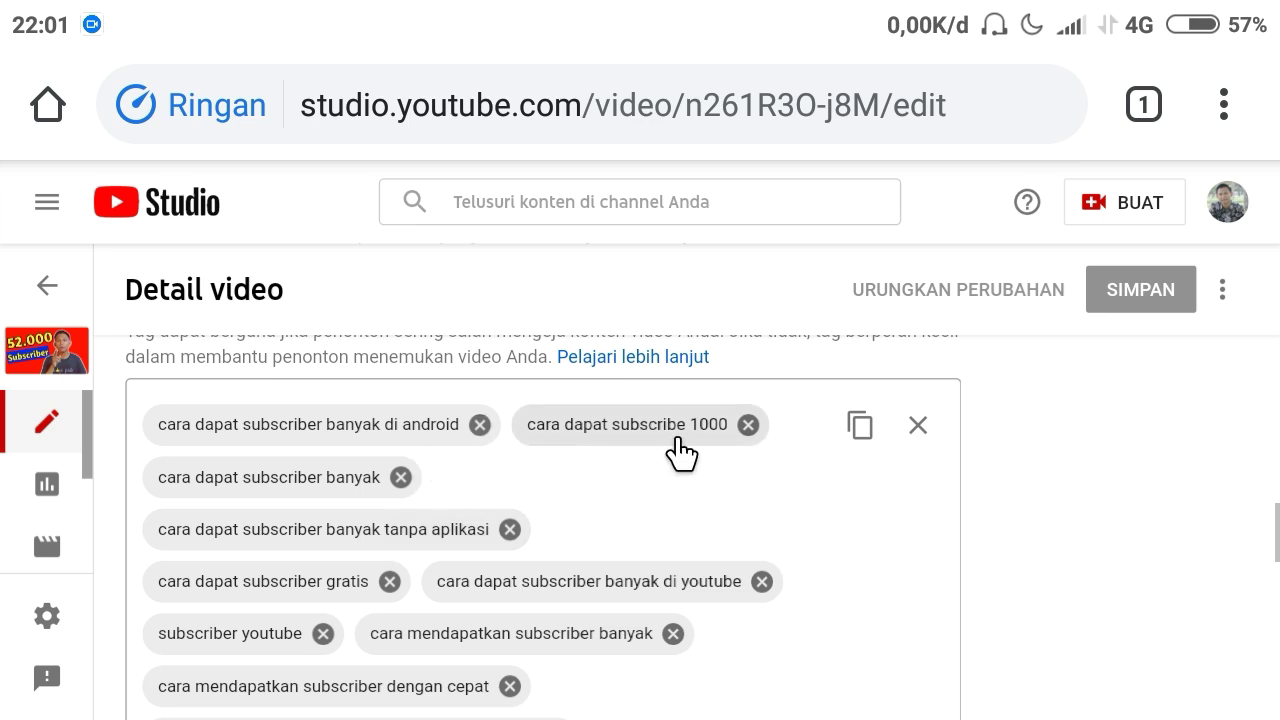
# Switch to the YouTube app and shorten the search query to "cara dapat subs" to examine the keyword suggestions
pyautogui.hotkey('alt', 'Tab')
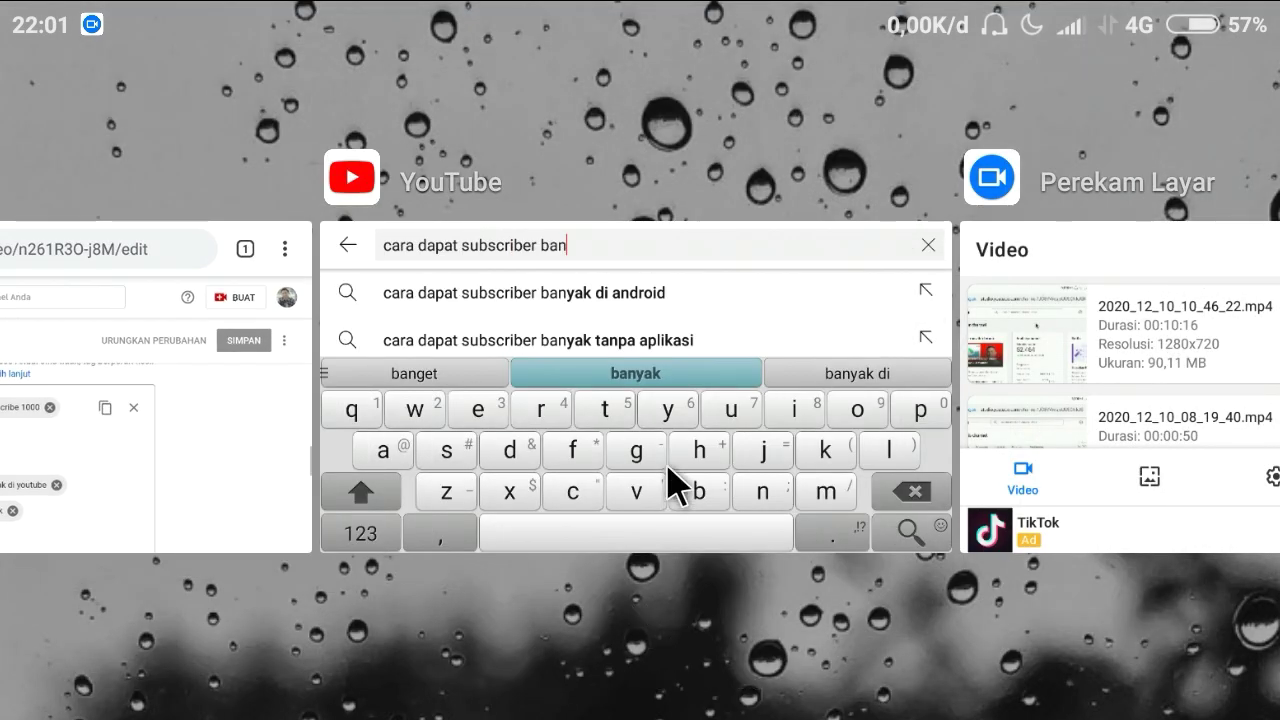
pyautogui.click(757, 334)
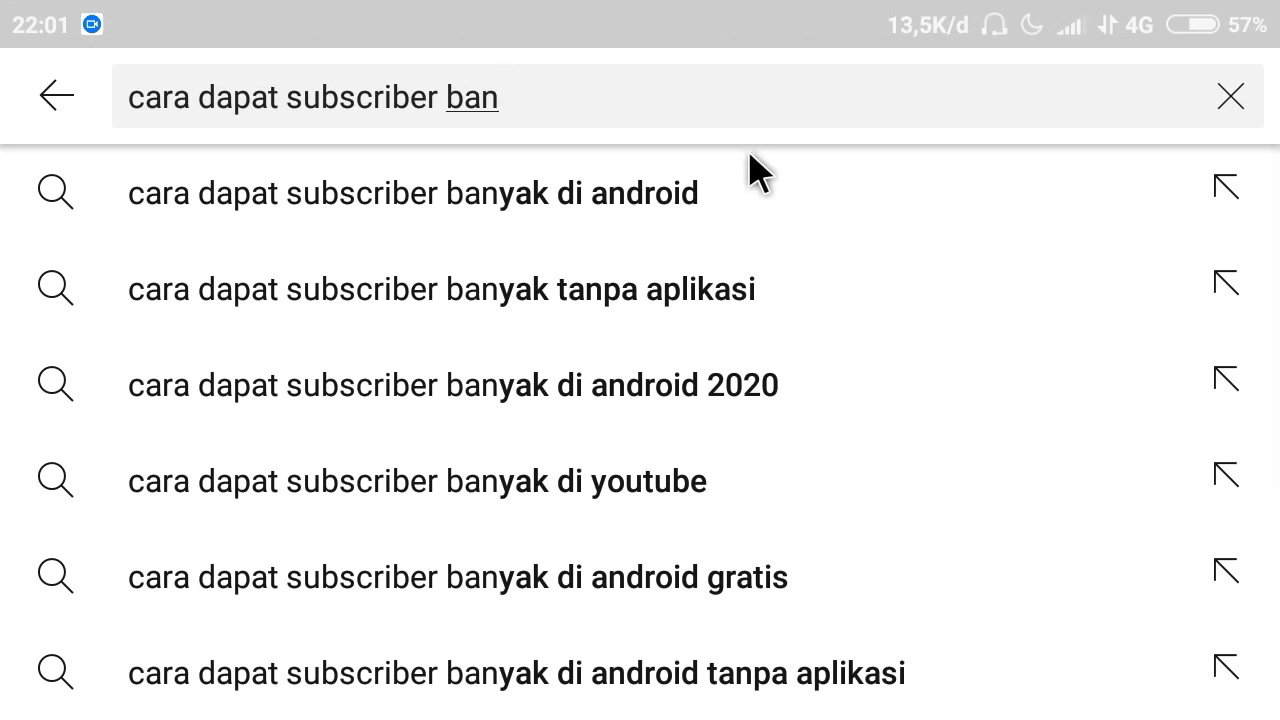
pyautogui.press('BackSpace')
pyautogui.press('BackSpace')
pyautogui.press('BackSpace')
pyautogui.press('BackSpace')
pyautogui.press('BackSpace')
pyautogui.press('BackSpace')
pyautogui.press('BackSpace')
pyautogui.press('BackSpace')
pyautogui.press('BackSpace')
pyautogui.press('BackSpace')
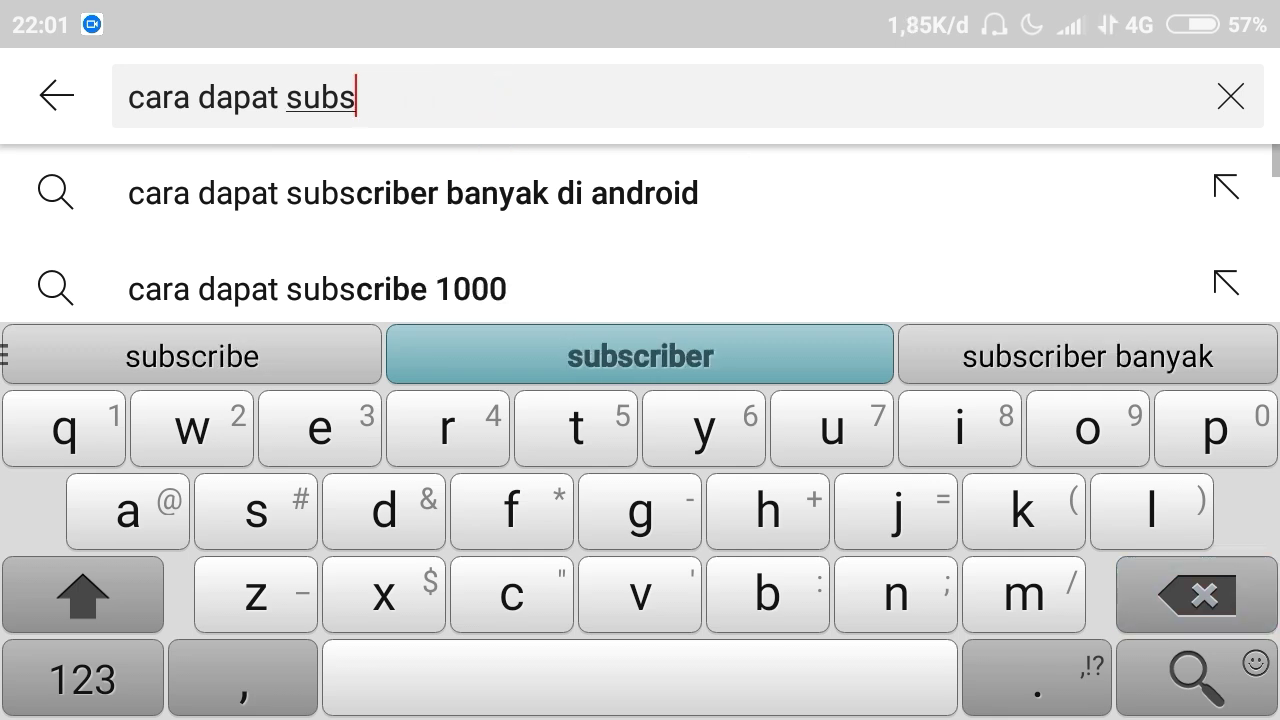
pyautogui.press('Escape')
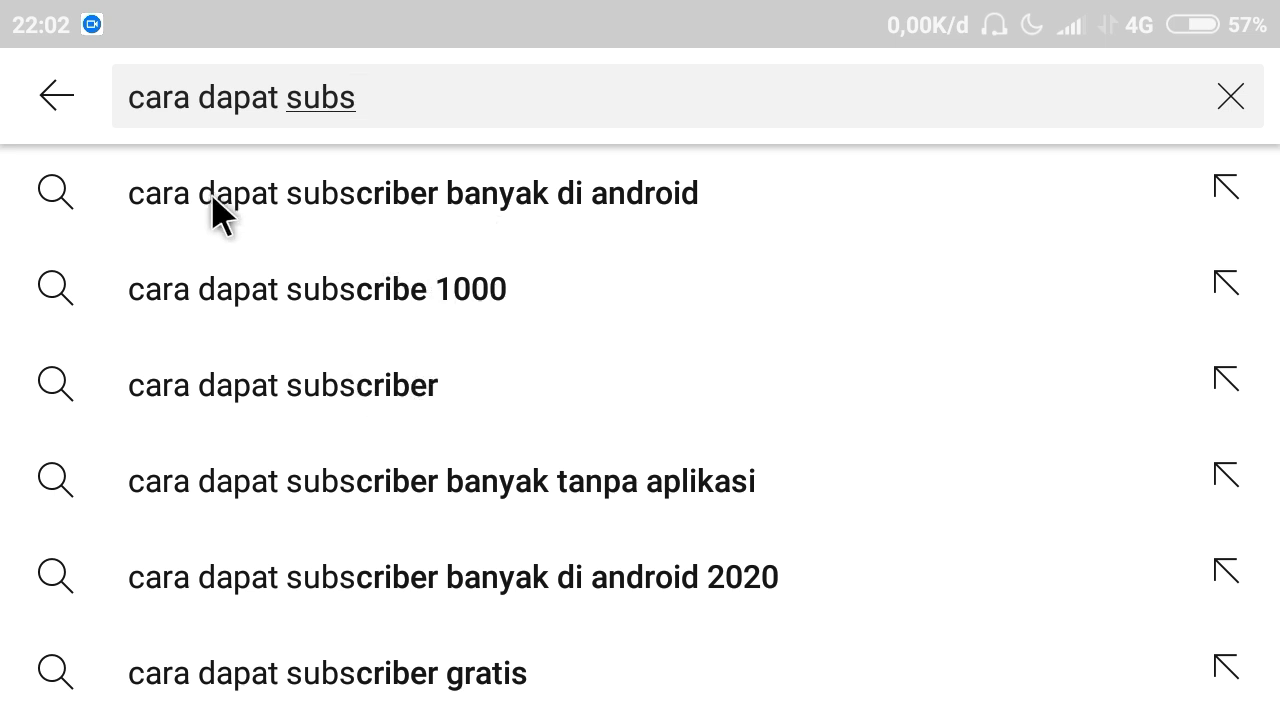
# Return to the video details in YouTube Studio and review the tags, language, and recording date and location settings
pyautogui.hotkey('alt', 'Tab')
pyautogui.hotkey('alt', 'Tab')
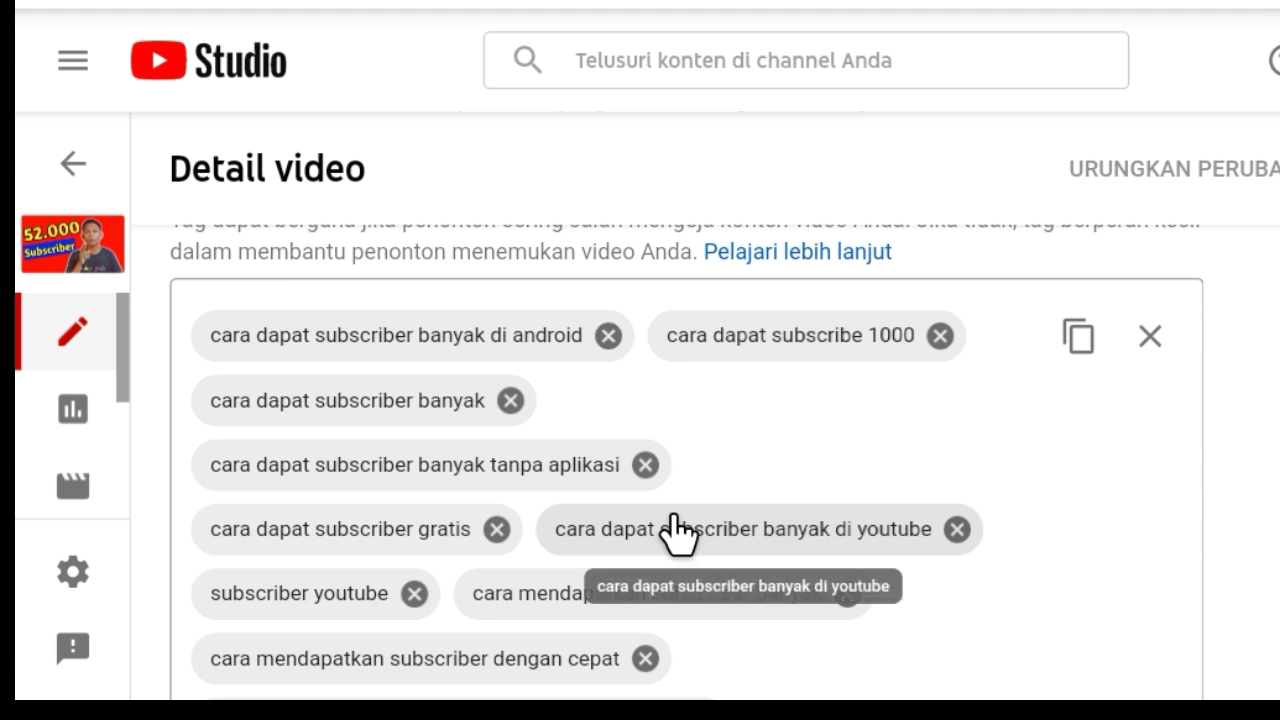
pyautogui.scroll(-3, 677, 533)
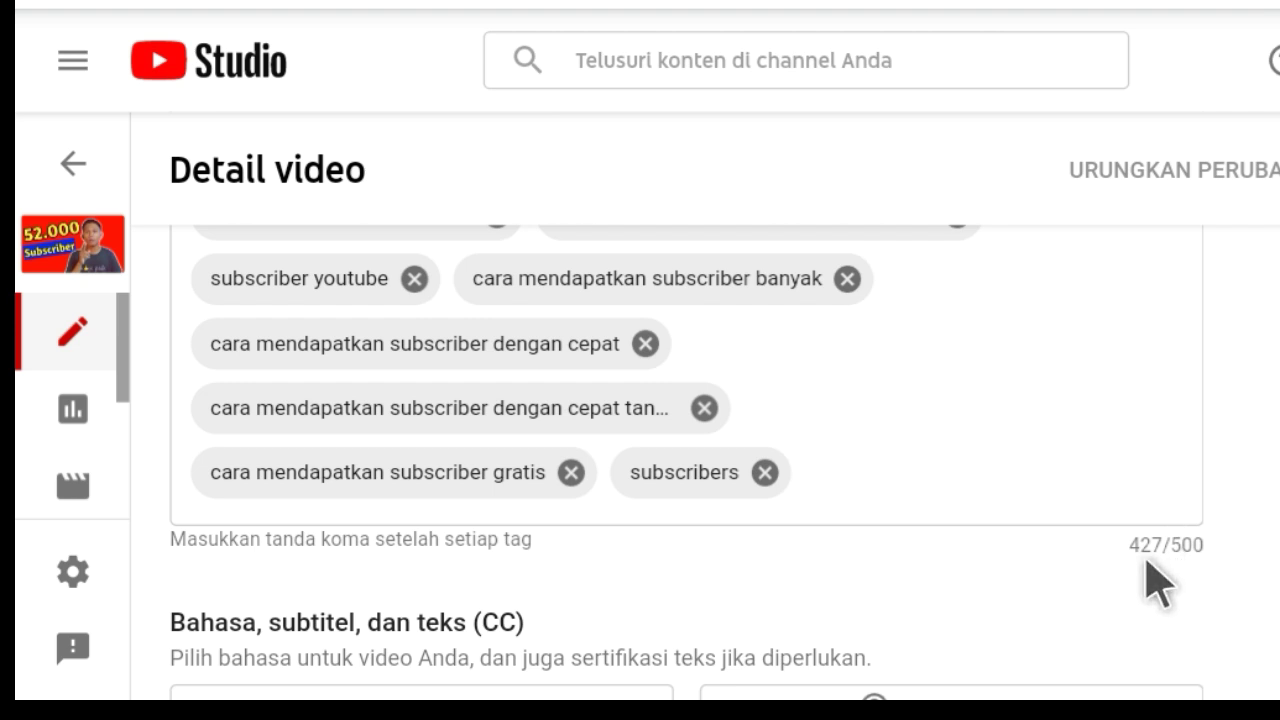
pyautogui.scroll(-3, 1147, 561)
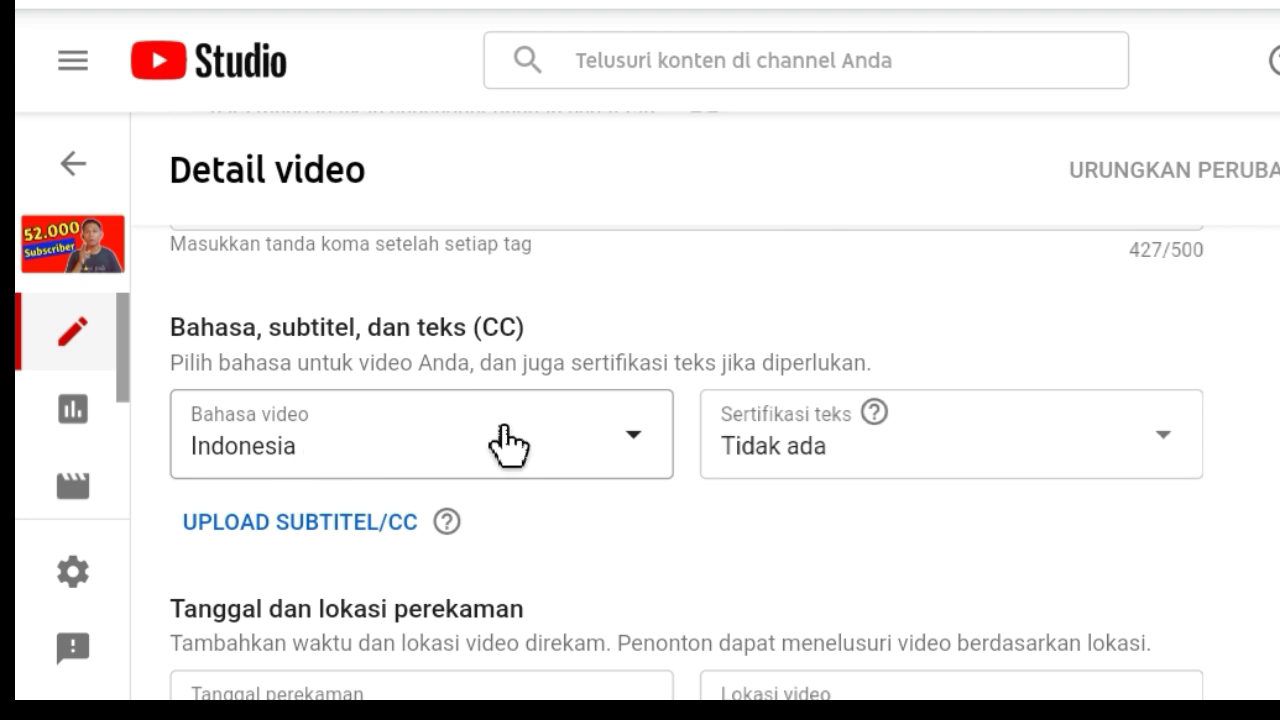
pyautogui.scroll(-2, 700, 495)
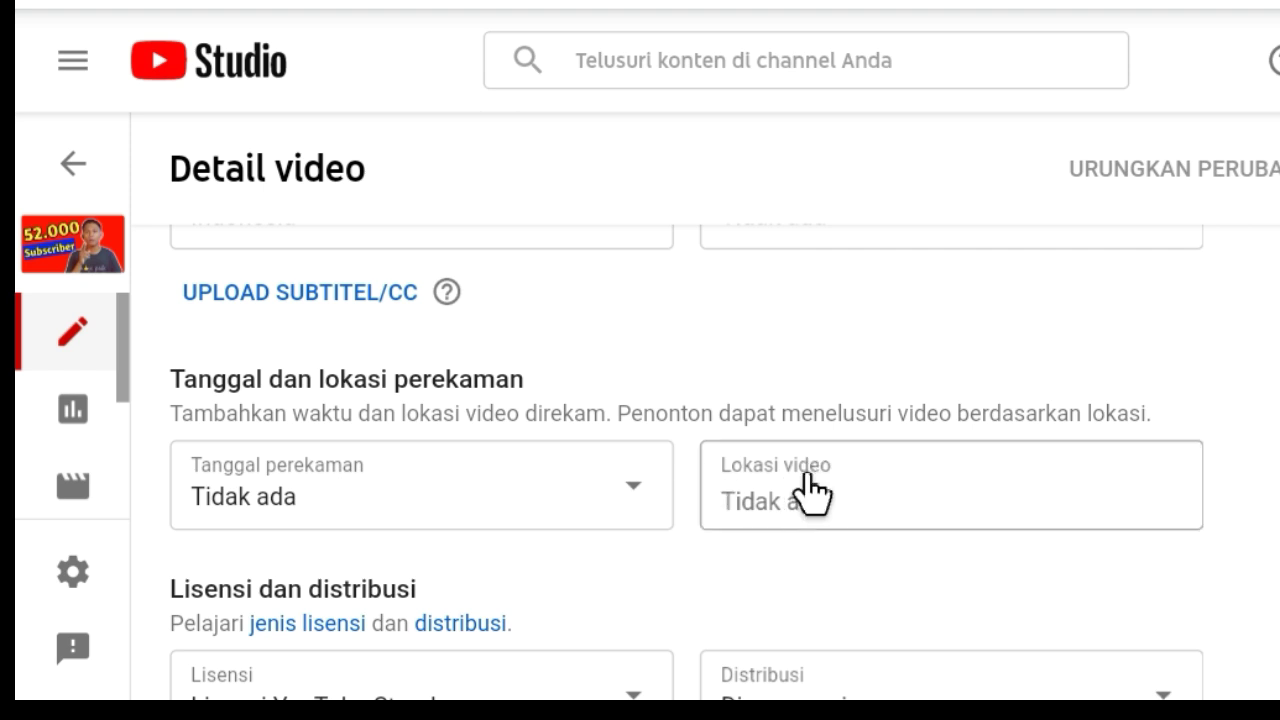
# Choose Lisensi YouTube Standar as the video's license under Lisensi dan distribusi
pyautogui.scroll(-2, 812, 495)
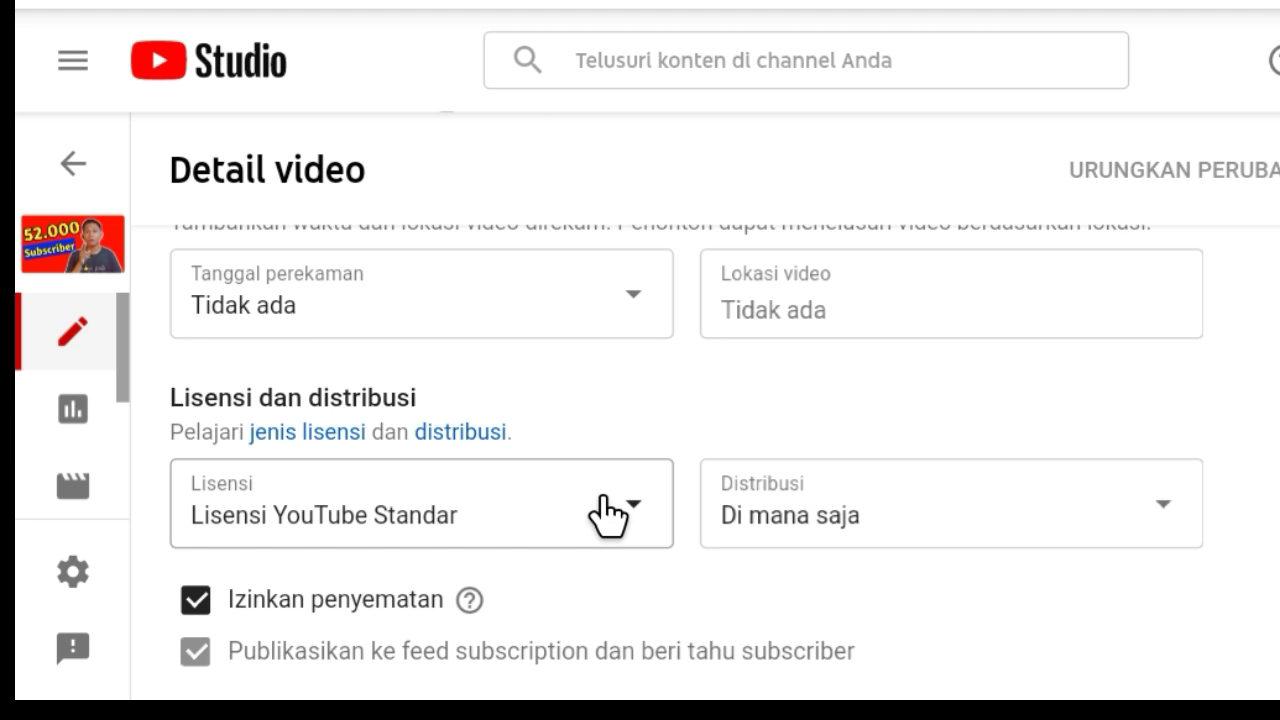
pyautogui.click(420, 503)
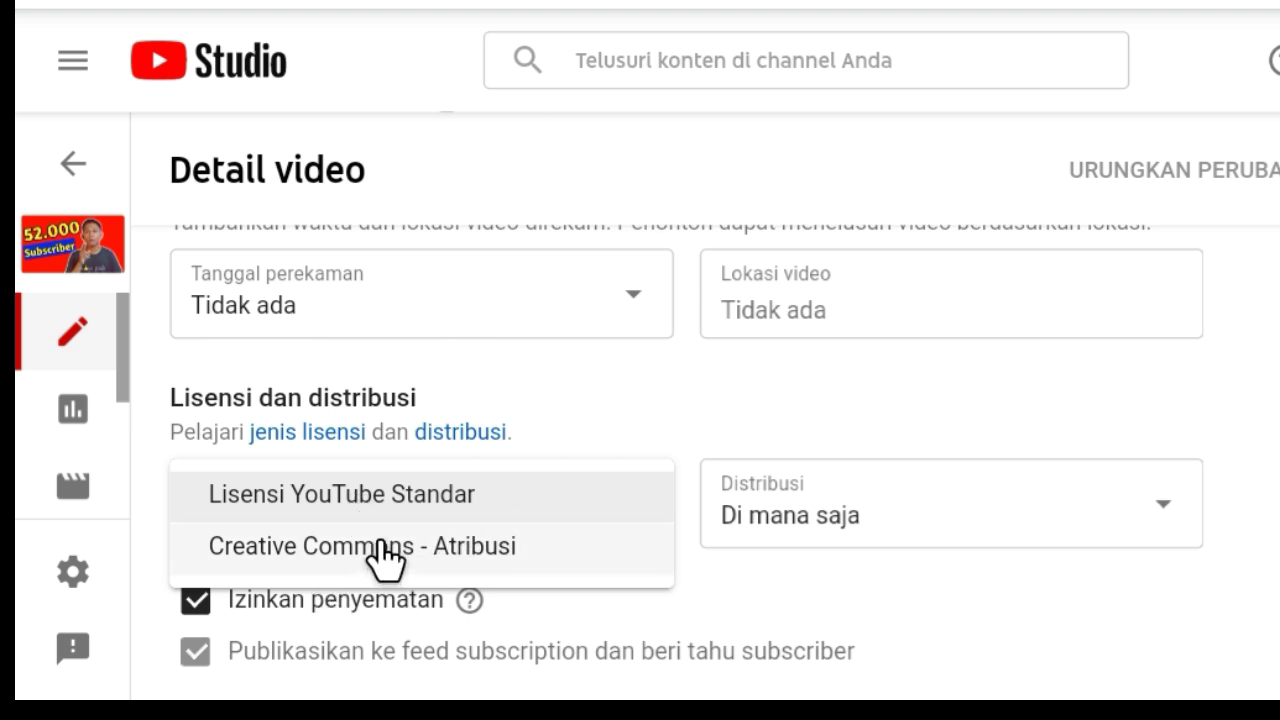
pyautogui.click(512, 490)
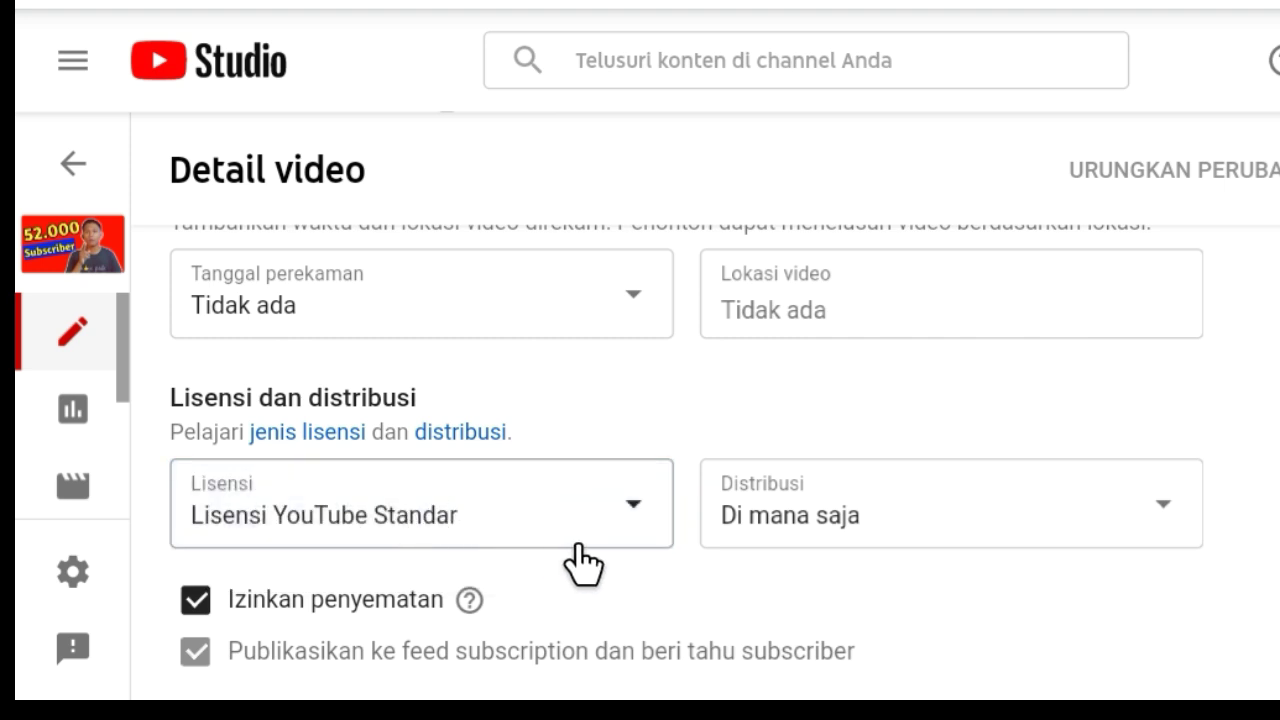
# Look through the available video categories and choose Blog & Orang
pyautogui.scroll(-3, 580, 565)
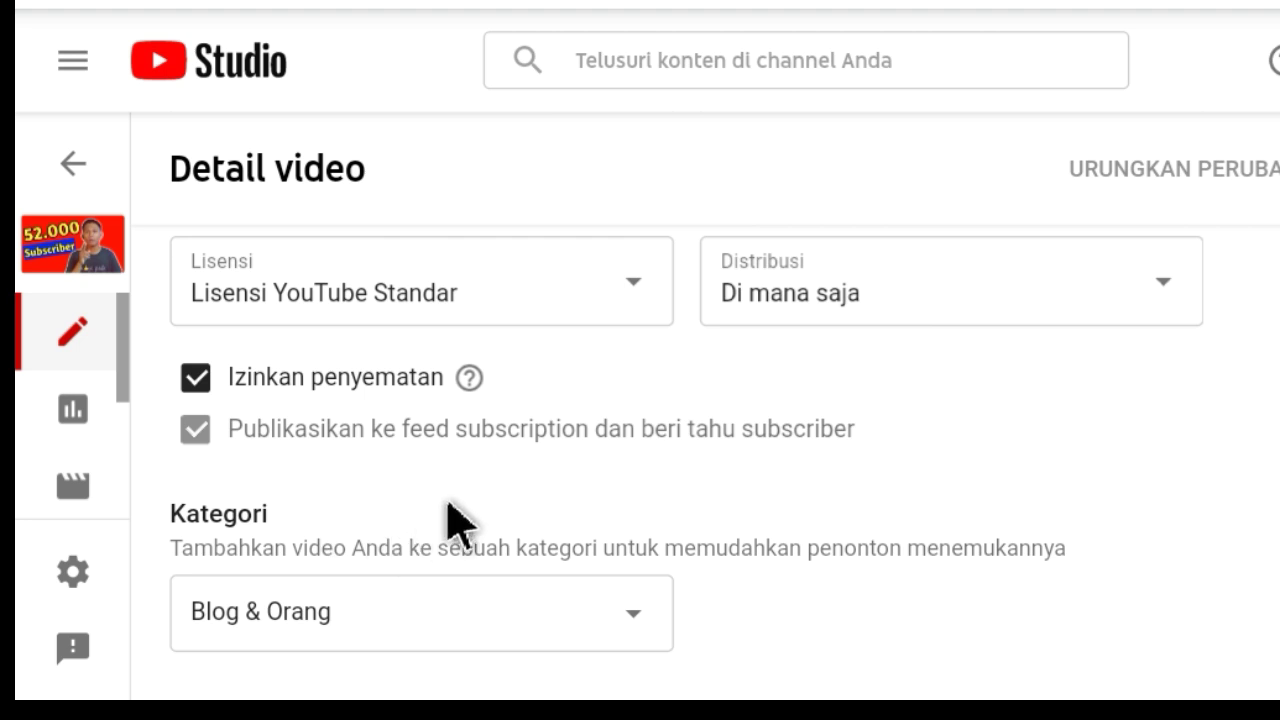
pyautogui.scroll(-2, 625, 520)
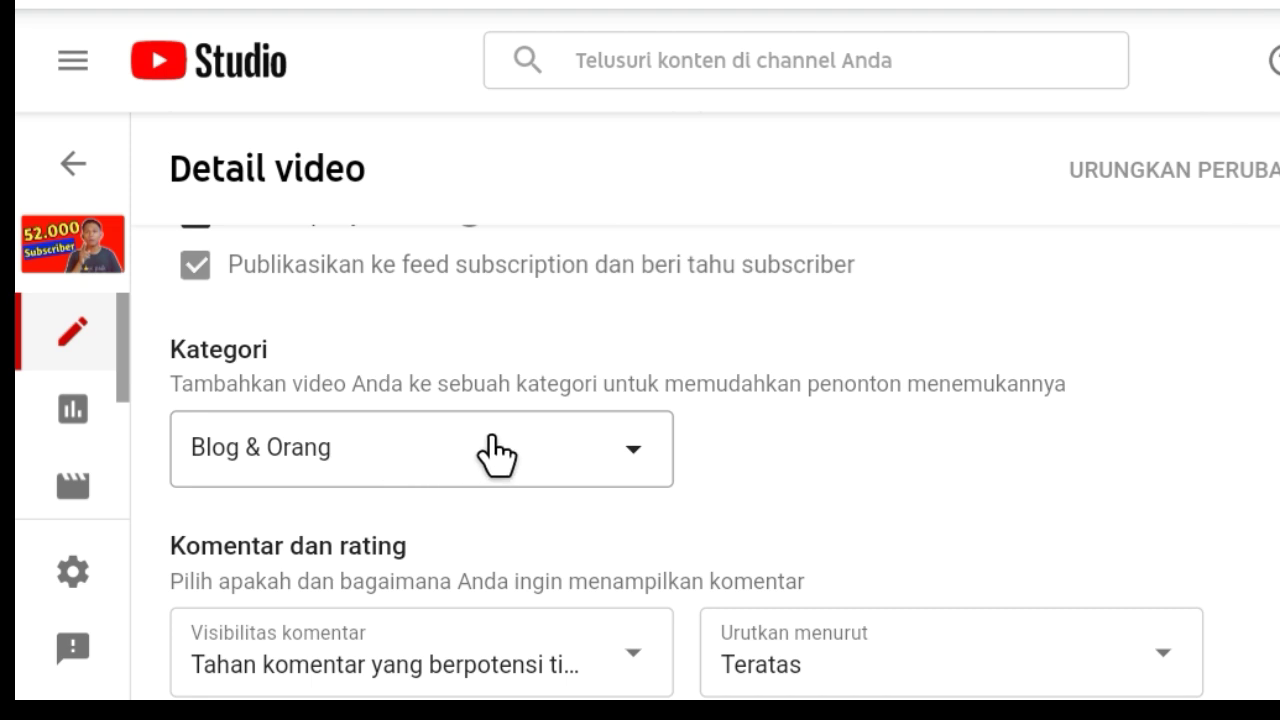
pyautogui.click(558, 442)
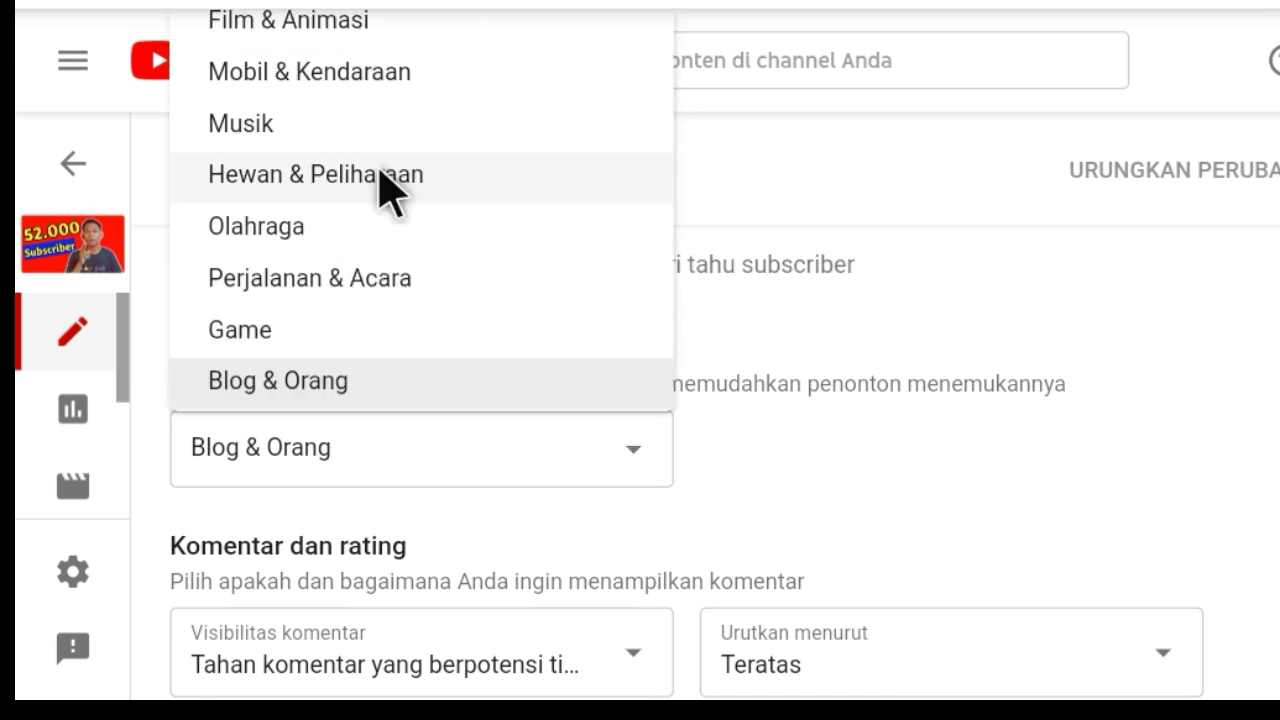
pyautogui.scroll(1, 380, 191)
pyautogui.scroll(-2, 380, 150)
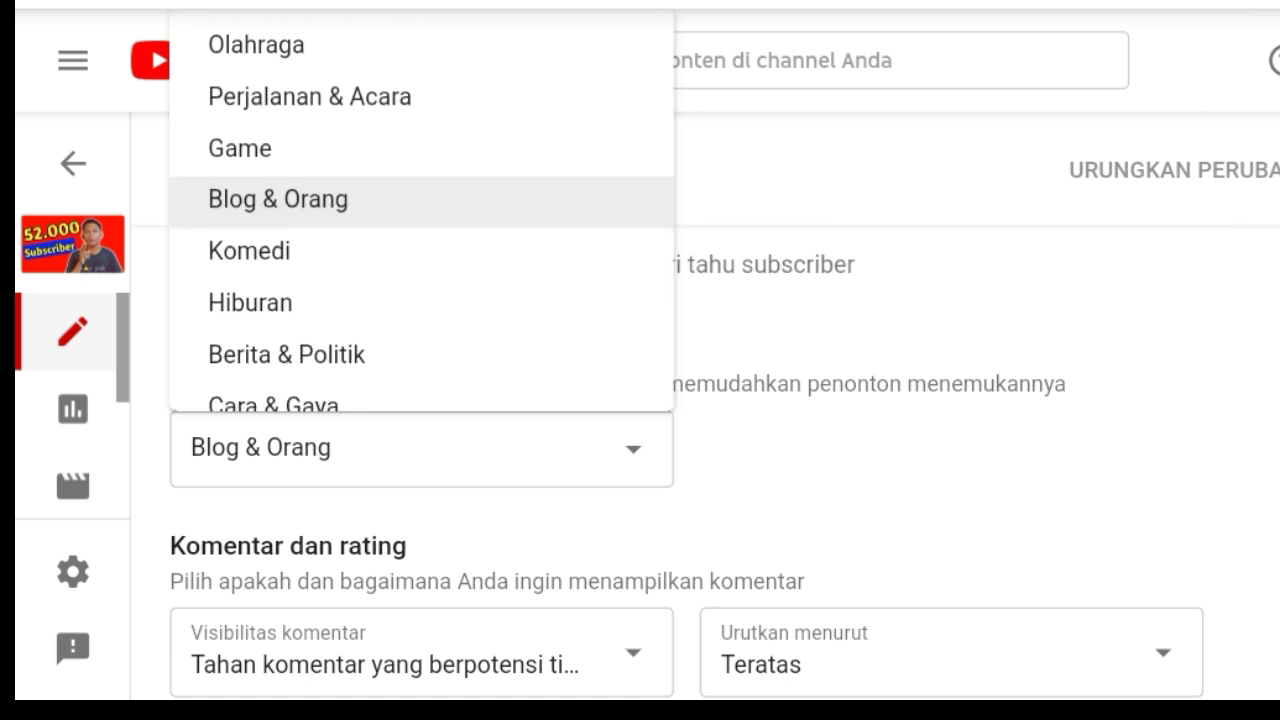
pyautogui.click(340, 205)
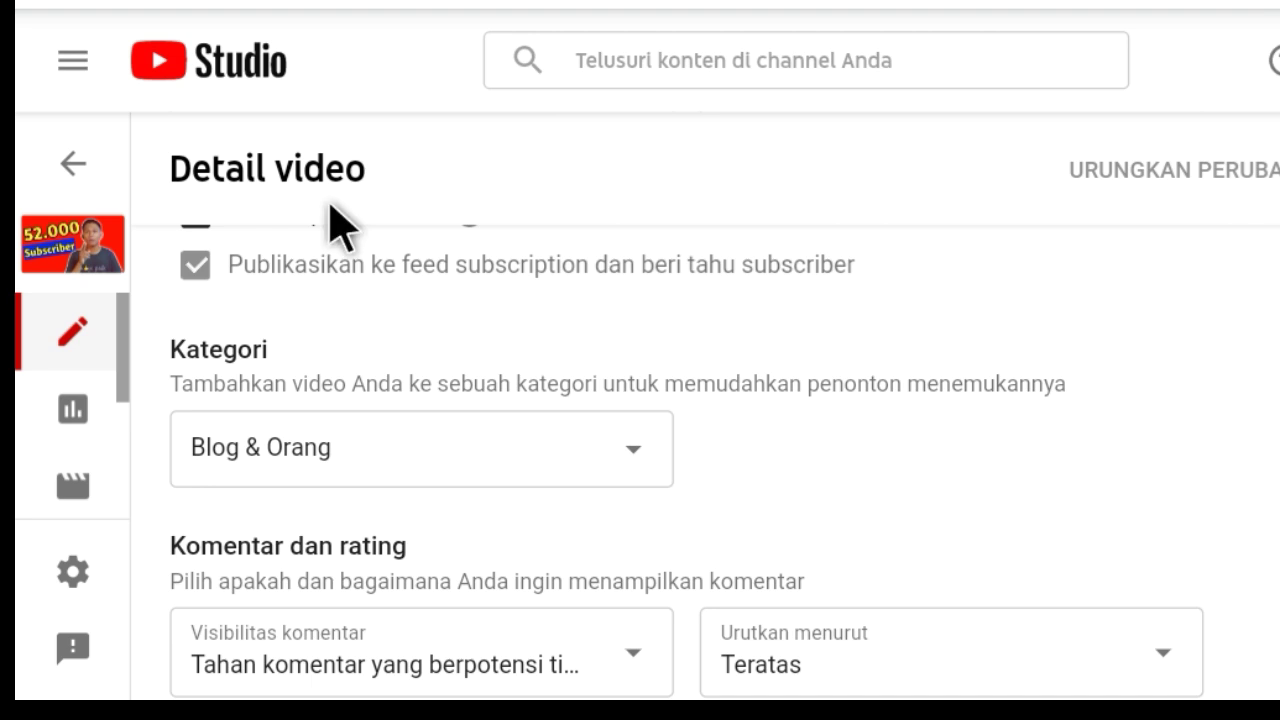
# Examine the comment visibility options under Komentar dan rating without choosing a different one
pyautogui.scroll(-1, 700, 480)
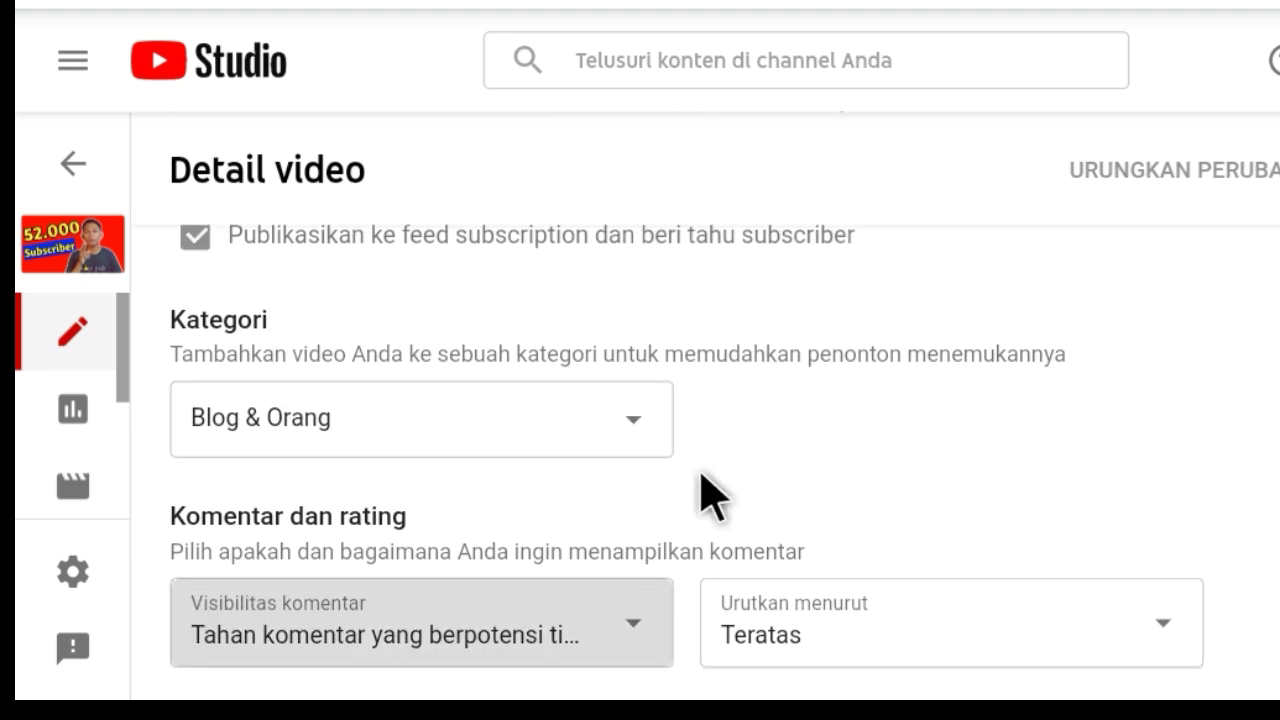
pyautogui.scroll(-1, 701, 476)
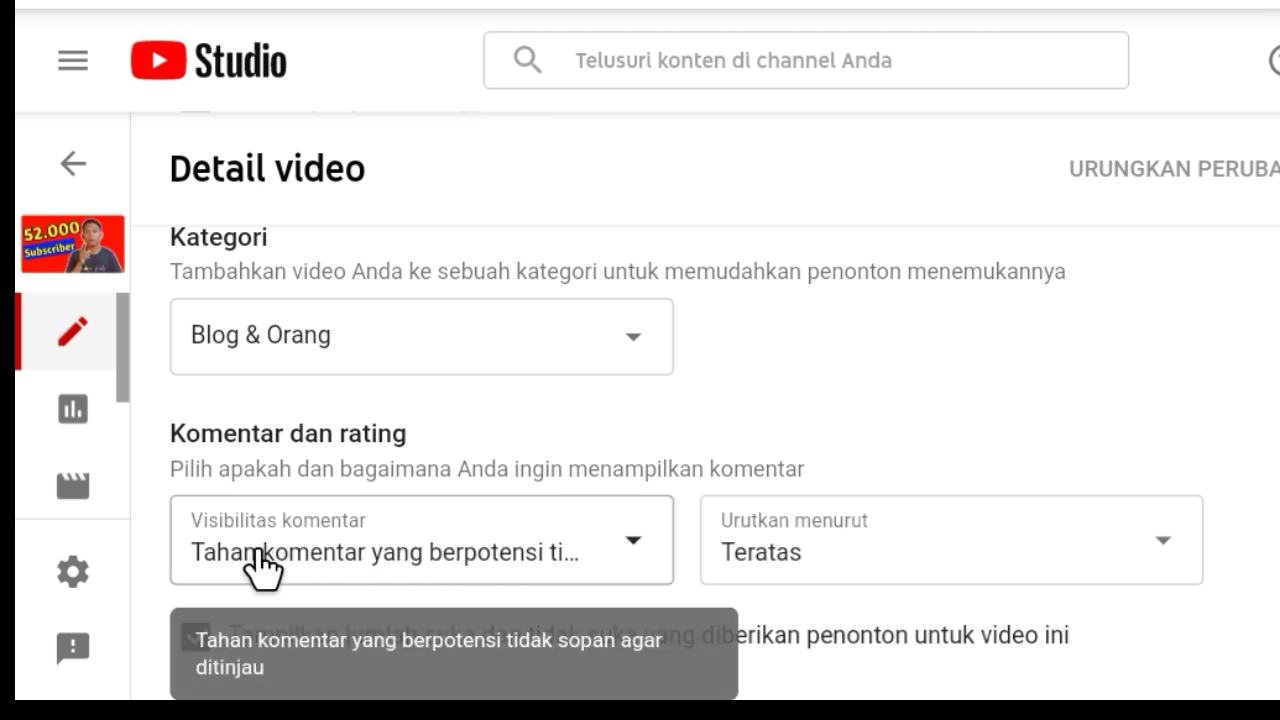
pyautogui.click(540, 545)
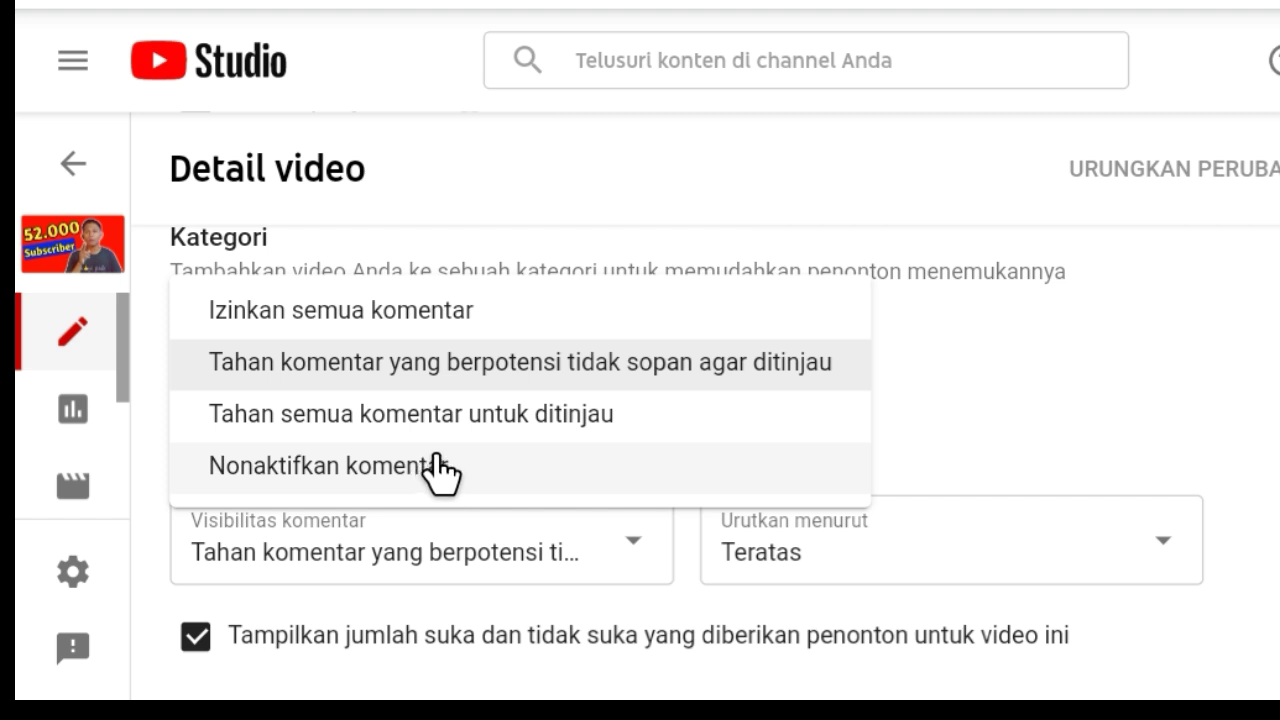
pyautogui.press('Escape')
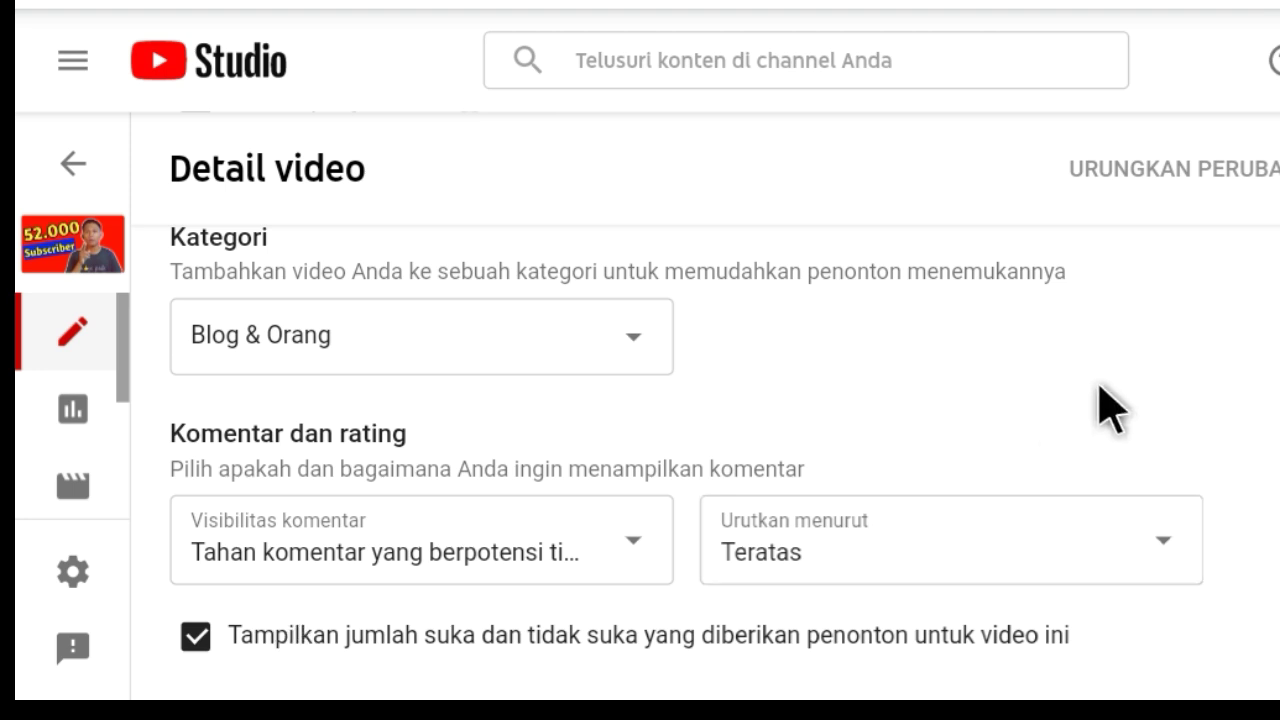
pyautogui.scroll(2, 1109, 409)
pyautogui.scroll(6, 724, 426)
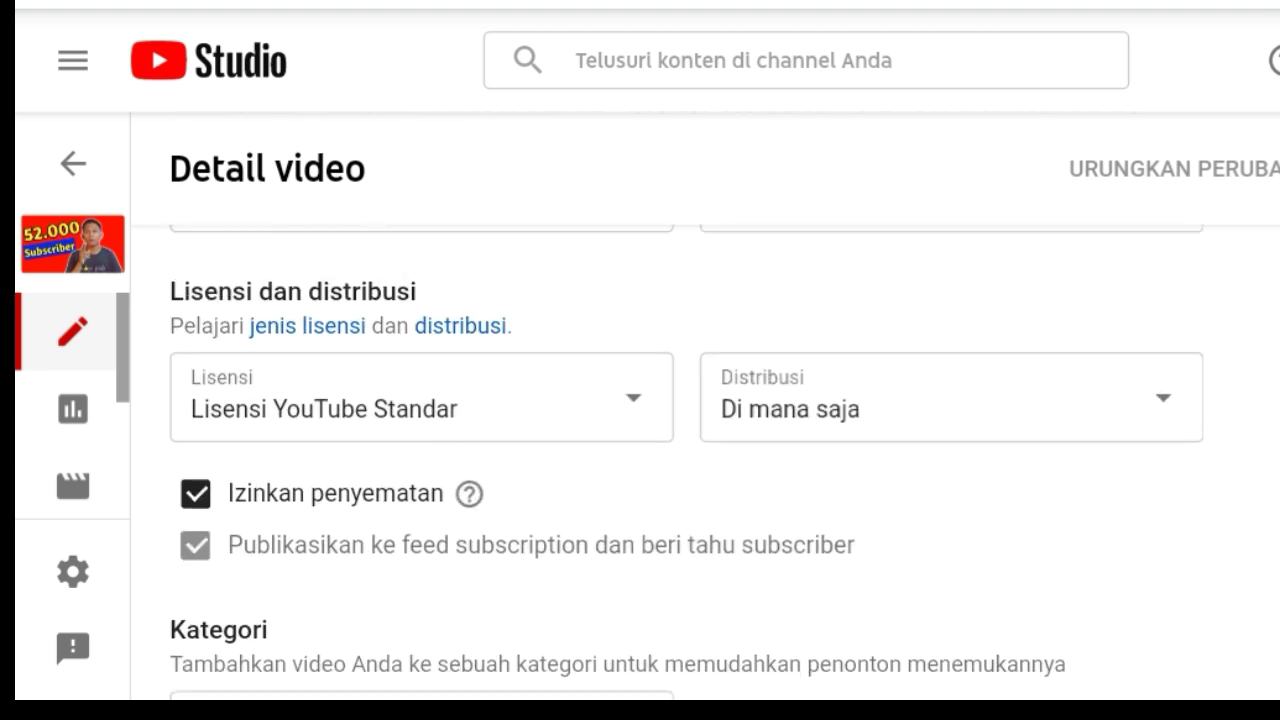
pyautogui.scroll(1, 724, 430)
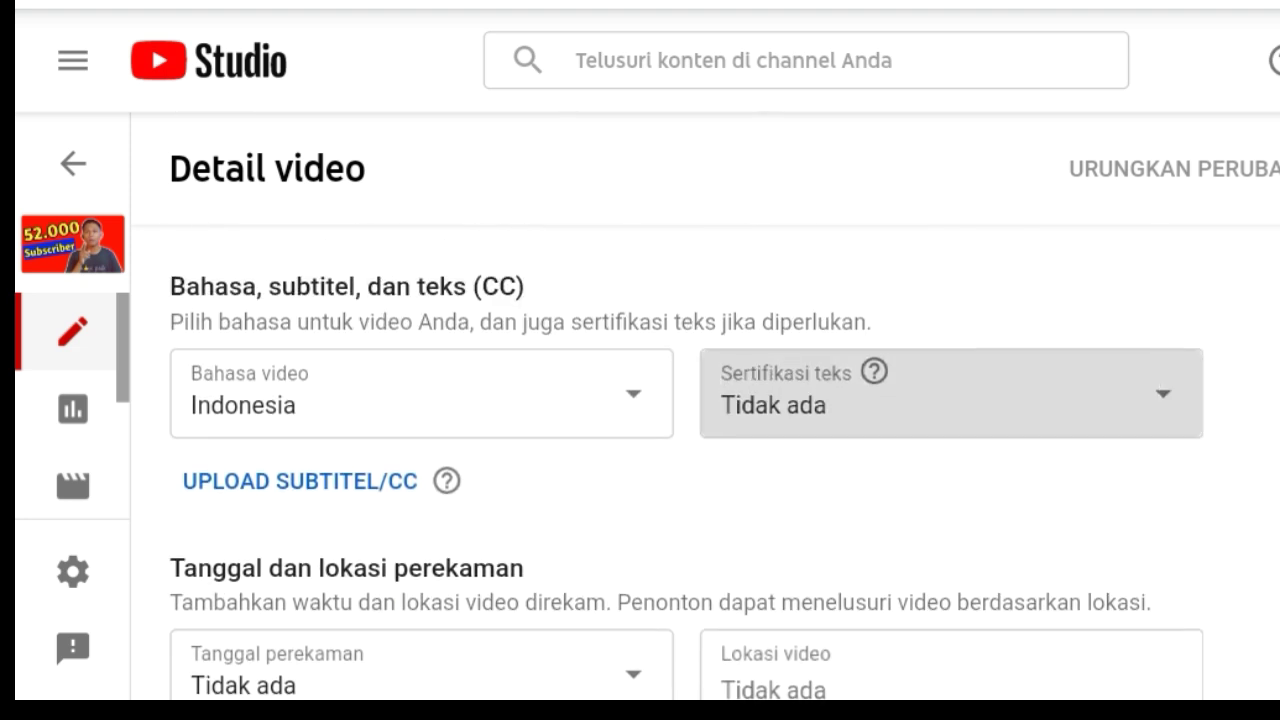